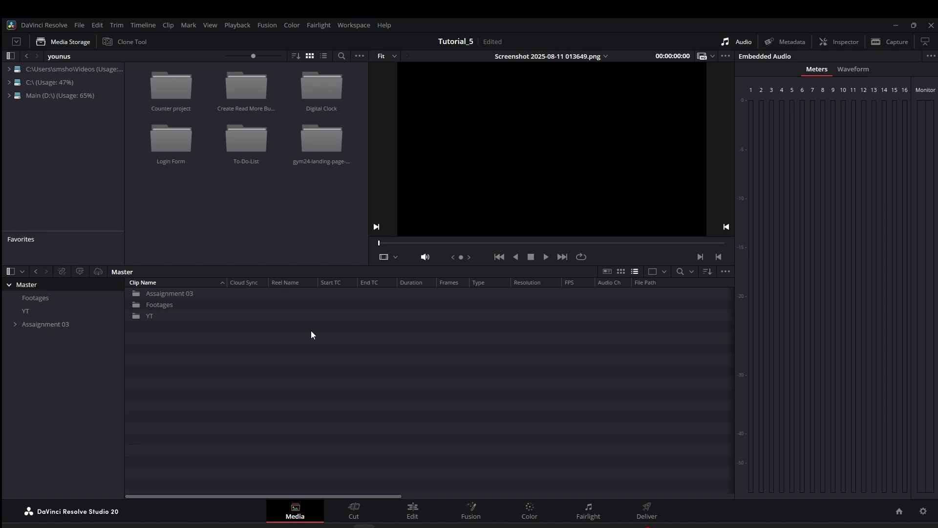
- Add a new bin under Master and move goat-shed-1672413262.jpg and Dashrathi.png from Footages and one vlcsnap still from YT into it
right_click(38, 353)
click(126, 361)
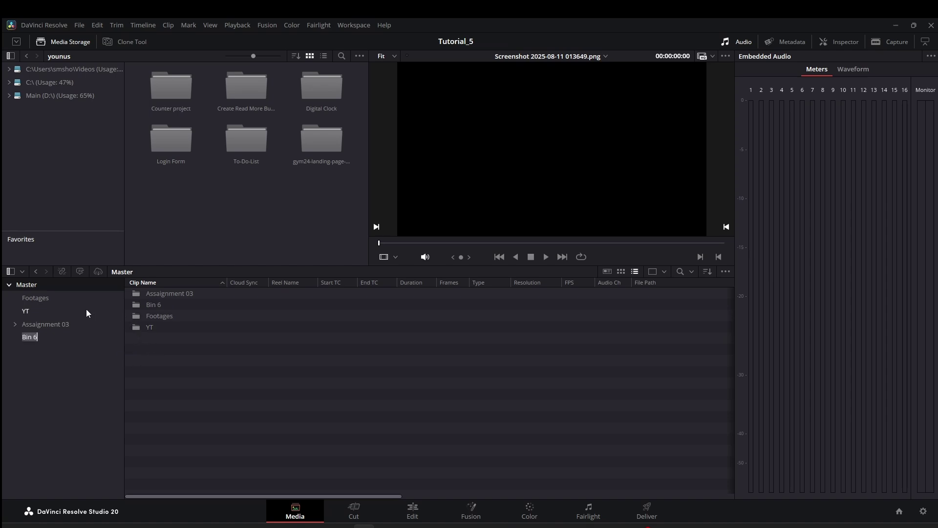
click(39, 299)
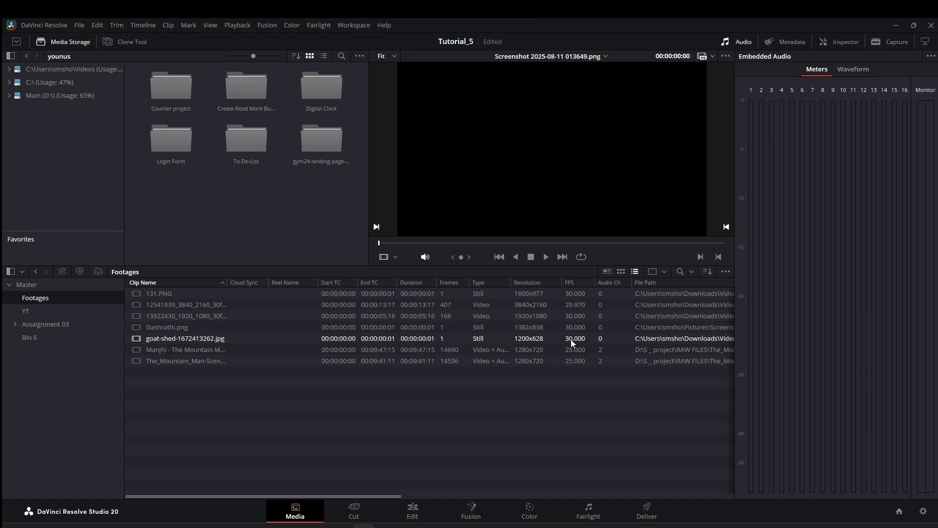
drag(571, 338, 19, 335)
drag(579, 328, 20, 335)
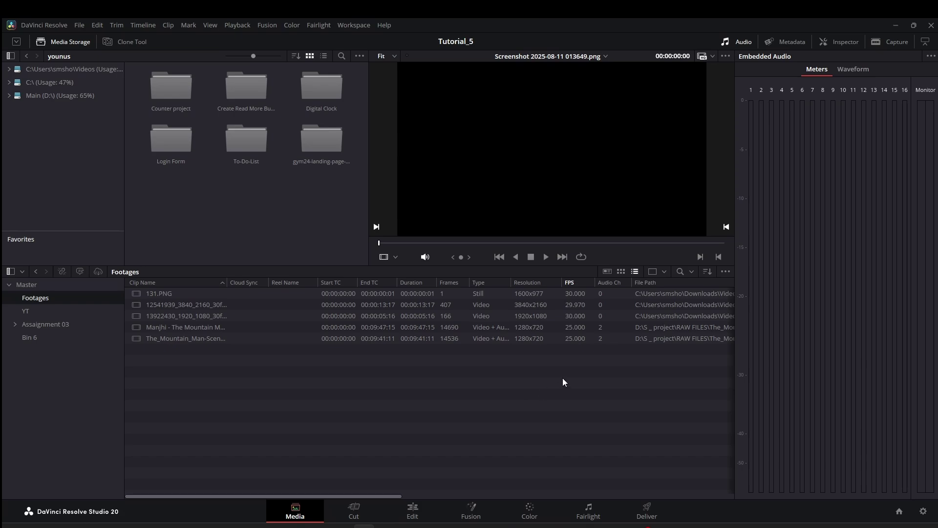
click(36, 309)
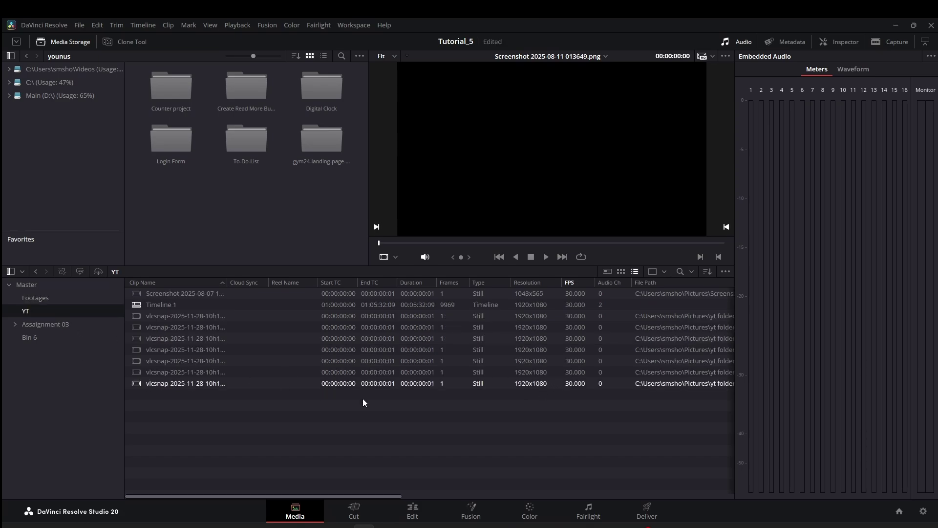
drag(576, 360, 16, 338)
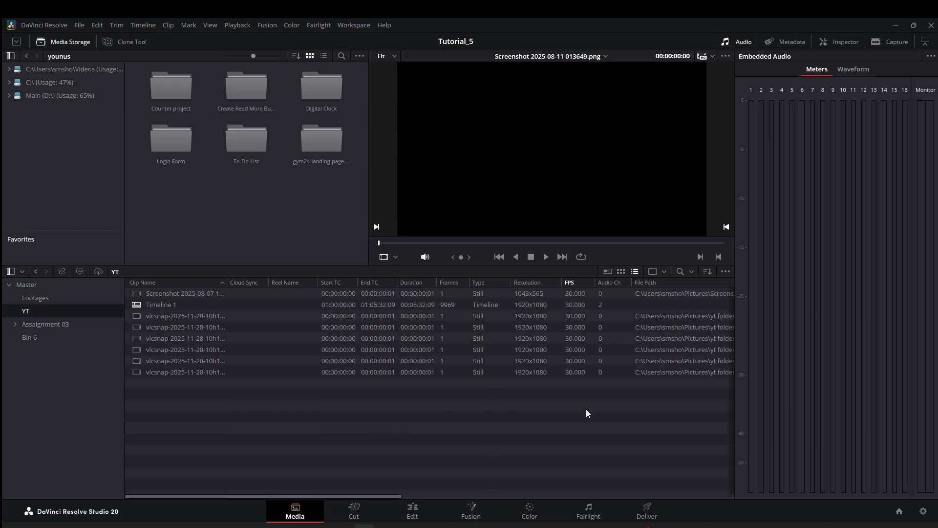
- Show the smart bins in the media pool and start a new smart bin named 30fps
click(724, 271)
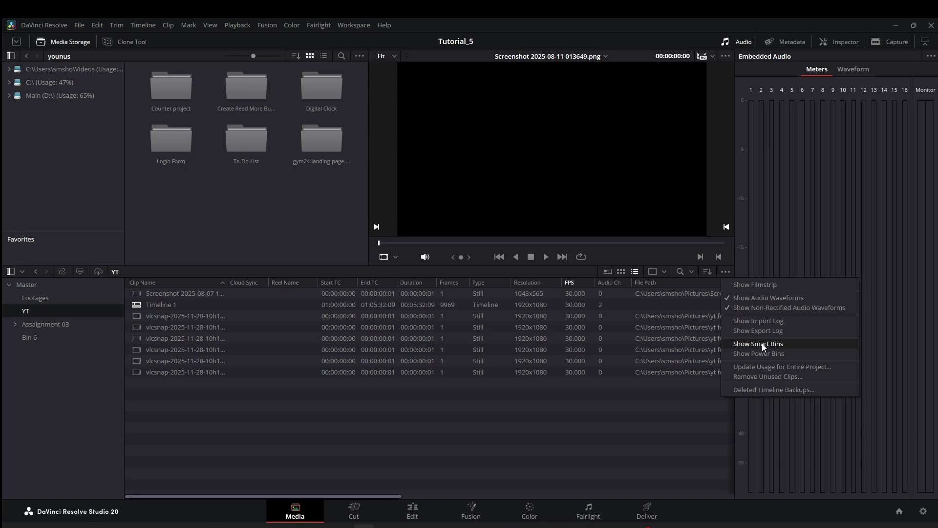
click(728, 344)
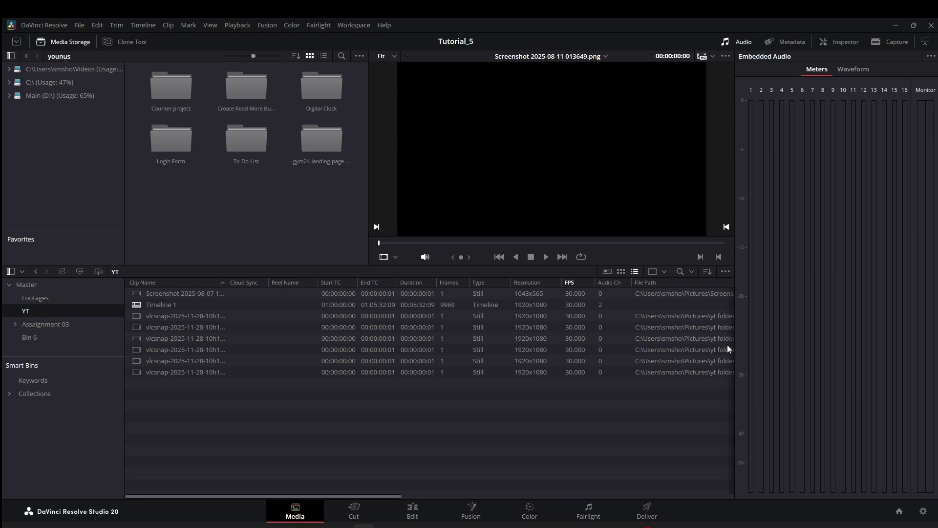
right_click(35, 407)
click(64, 424)
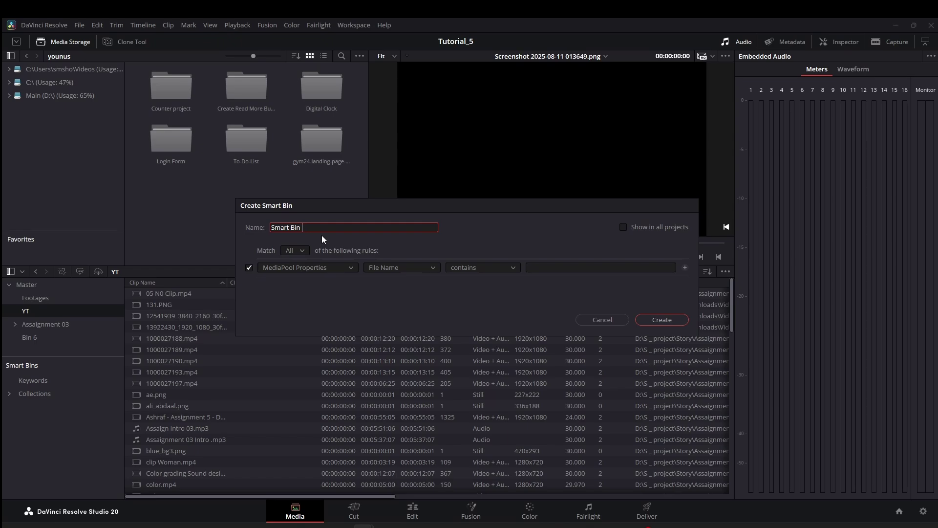
key(BackSpace)
key(BackSpace)
key(BackSpace)
key(BackSpace)
key(BackSpace)
key(BackSpace)
key(BackSpace)
key(BackSpace)
key(BackSpace)
key(BackSpace)
text(30fps)
- Set the 30fps bin's rule to Metadata - Clip Details, Shot Frame Rate is 30, and create the smart bin
click(249, 267)
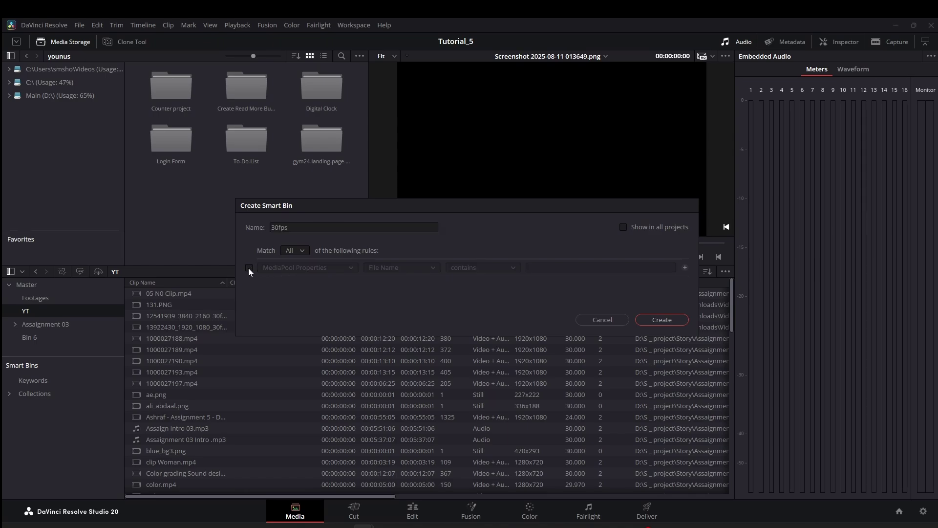
click(249, 267)
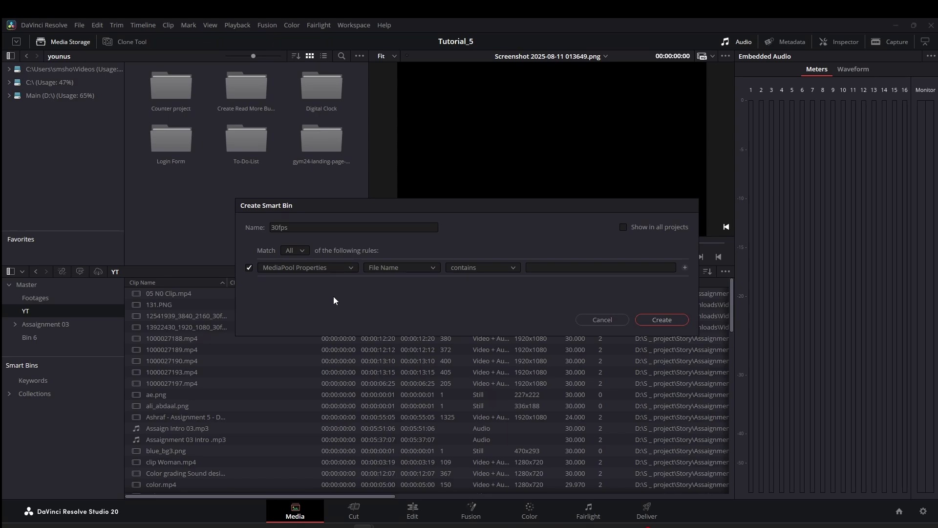
click(351, 269)
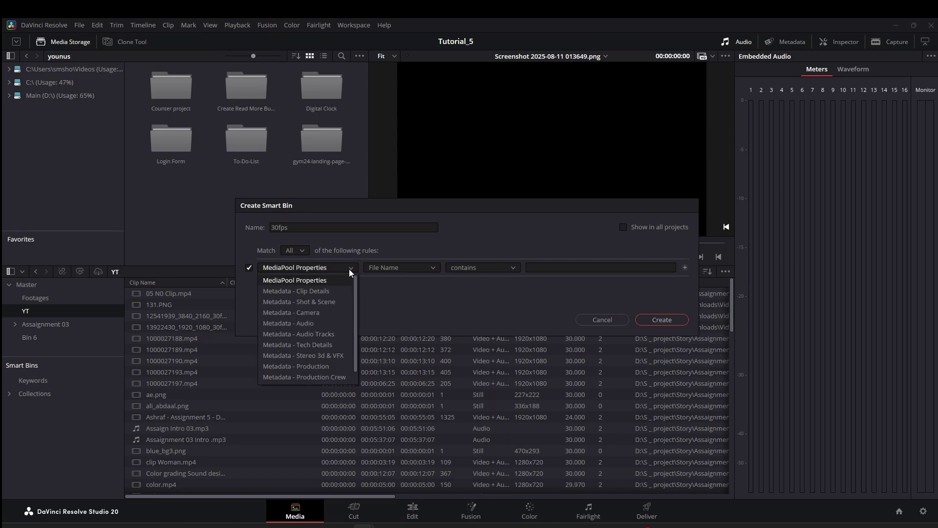
click(318, 291)
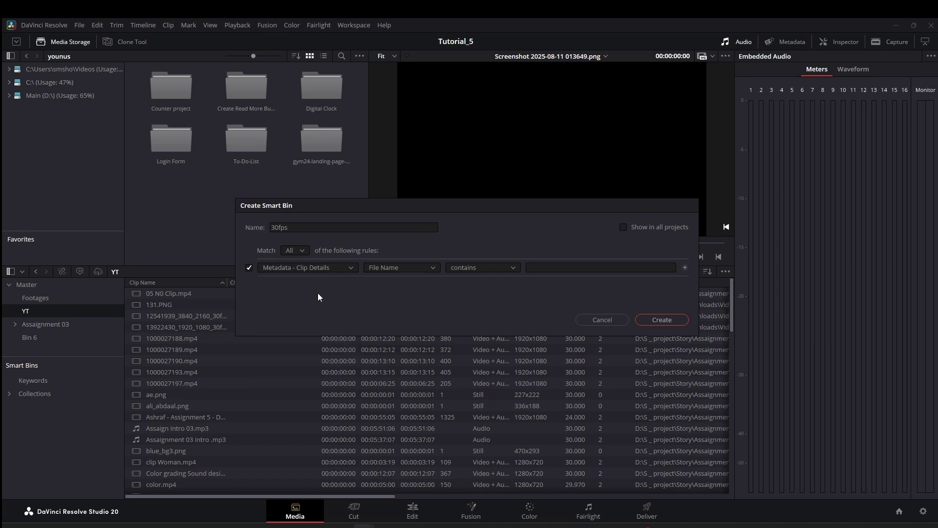
click(432, 268)
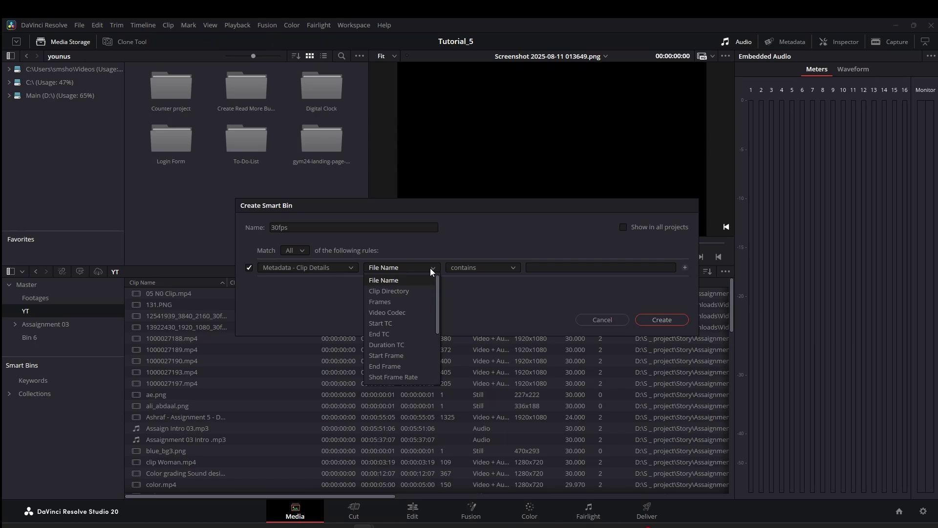
click(393, 377)
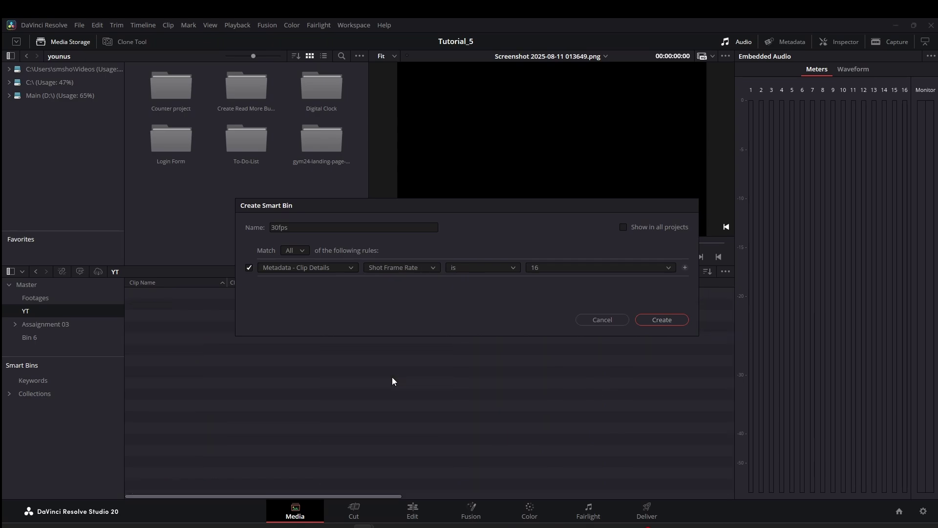
click(666, 268)
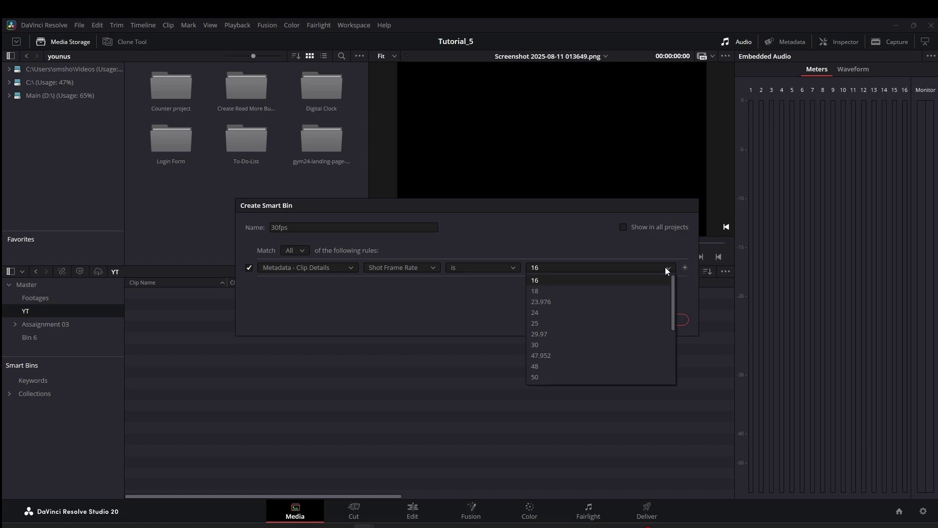
click(545, 344)
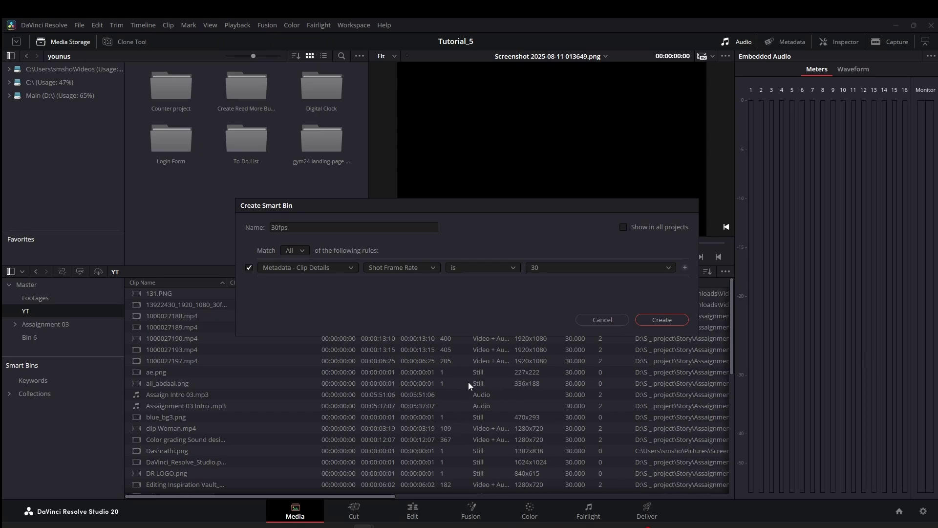
click(662, 320)
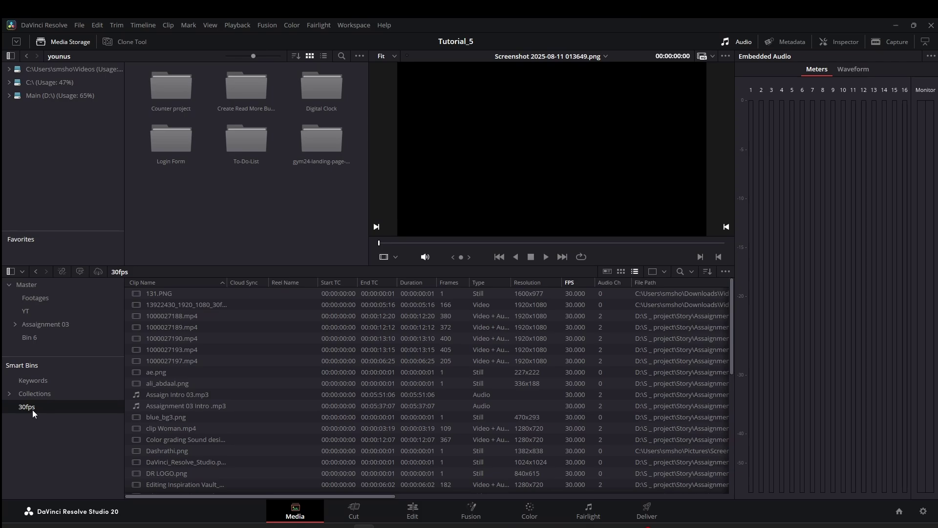
scroll(538, 347, down, 10)
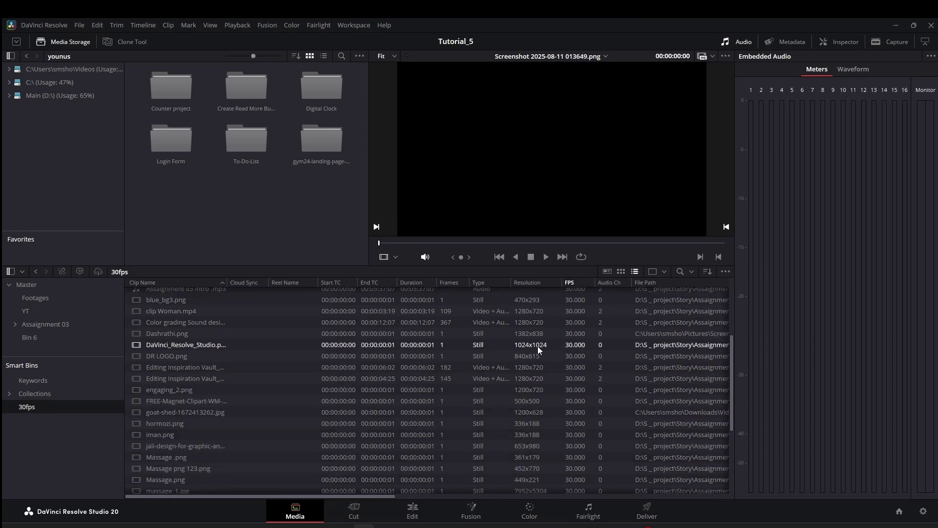
scroll(541, 348, up, 10)
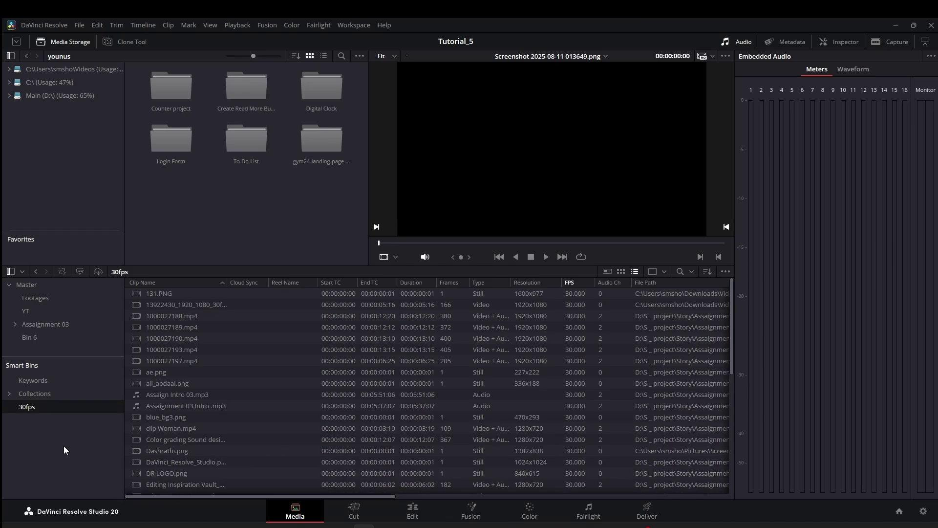
- Start another smart bin and name it not 30 fps
right_click(28, 430)
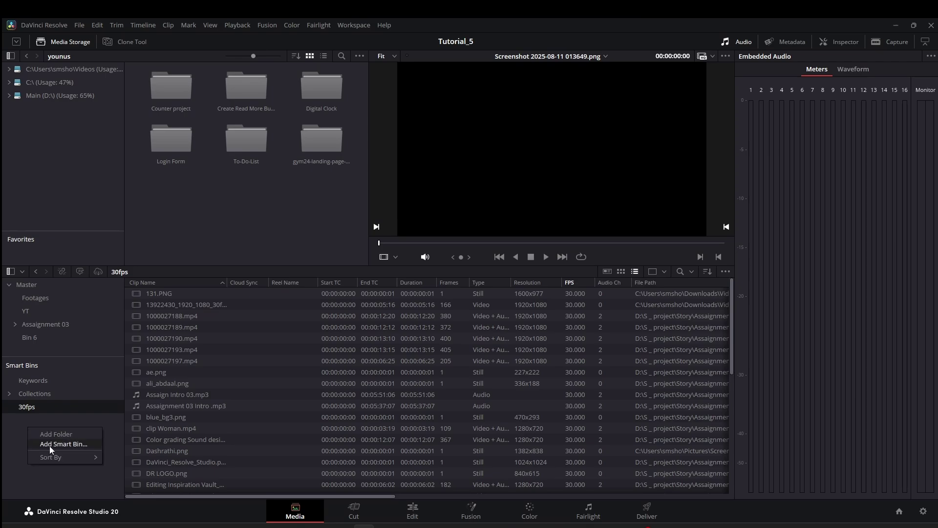
click(68, 443)
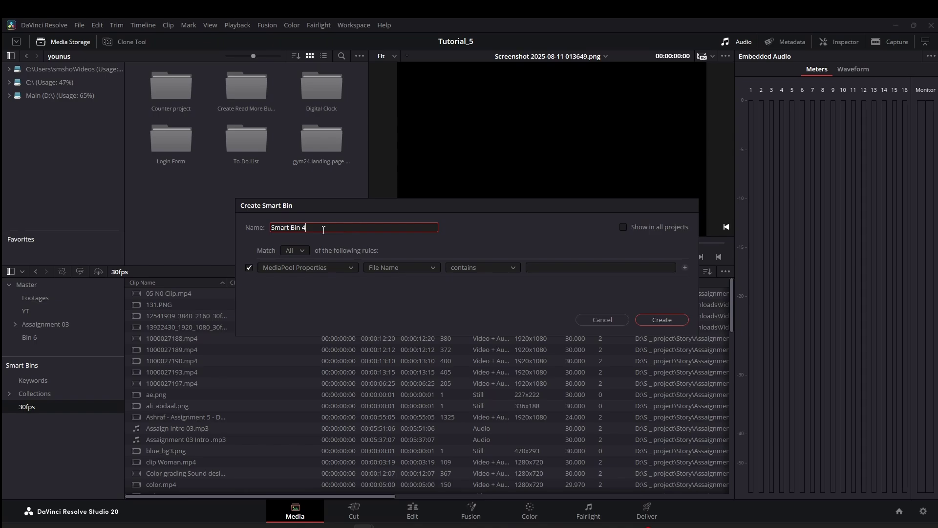
key(BackSpace)
key(BackSpace)
key(BackSpace)
key(BackSpace)
key(BackSpace)
key(BackSpace)
key(BackSpace)
key(BackSpace)
key(BackSpace)
key(BackSpace)
text(ot 30 fps)
- Set the new bin's rule to Metadata - Clip Details, Shot Frame Rate is not 30, and create the smart bin
click(353, 265)
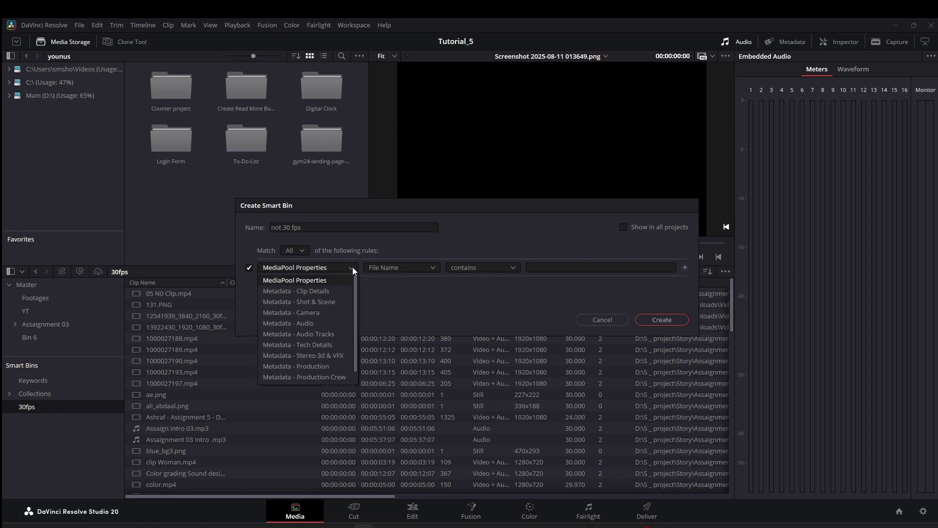
click(314, 294)
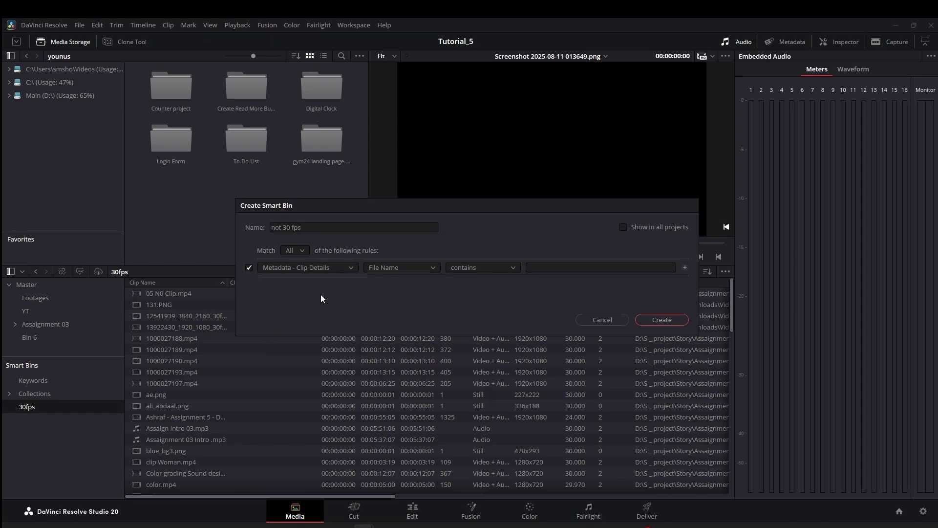
click(432, 269)
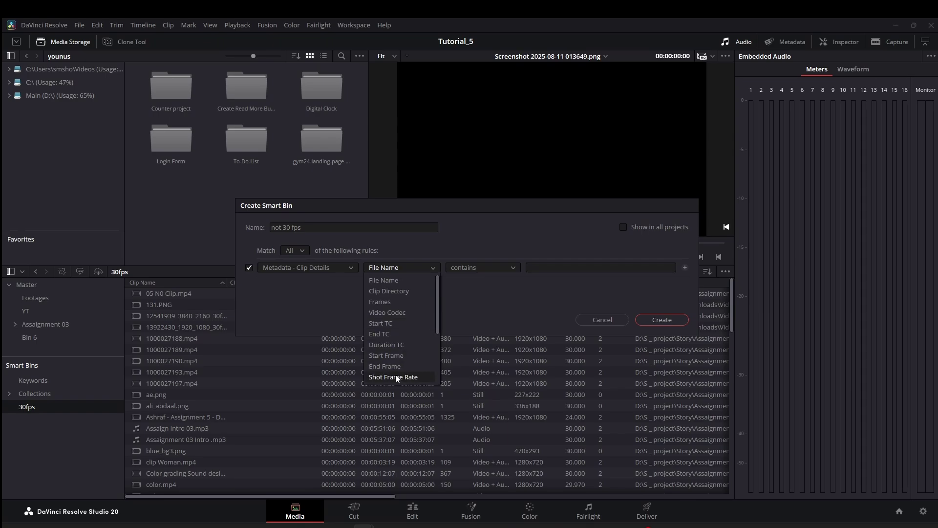
scroll(395, 374, down, 5)
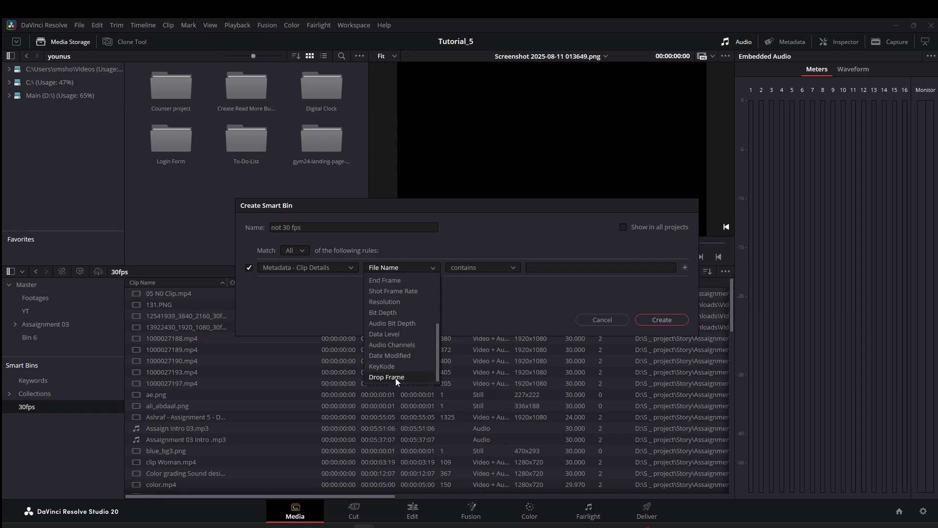
click(398, 291)
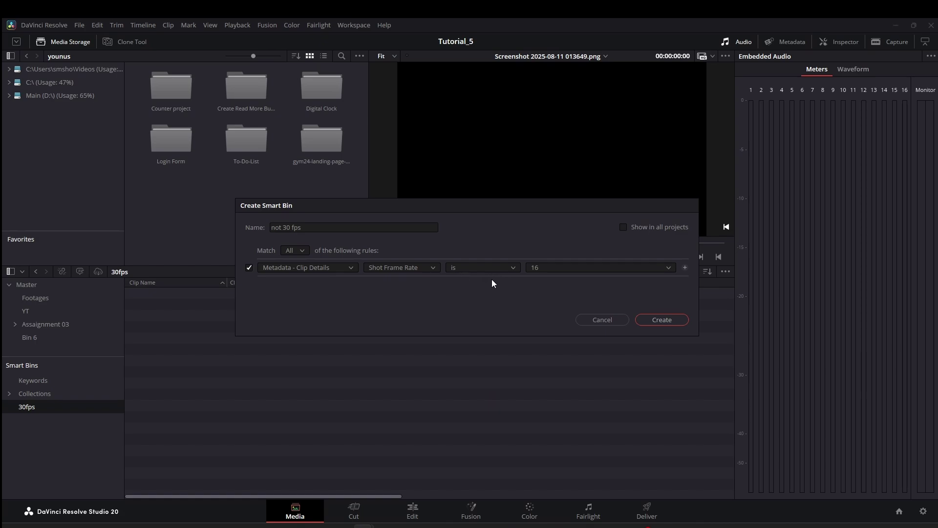
click(513, 272)
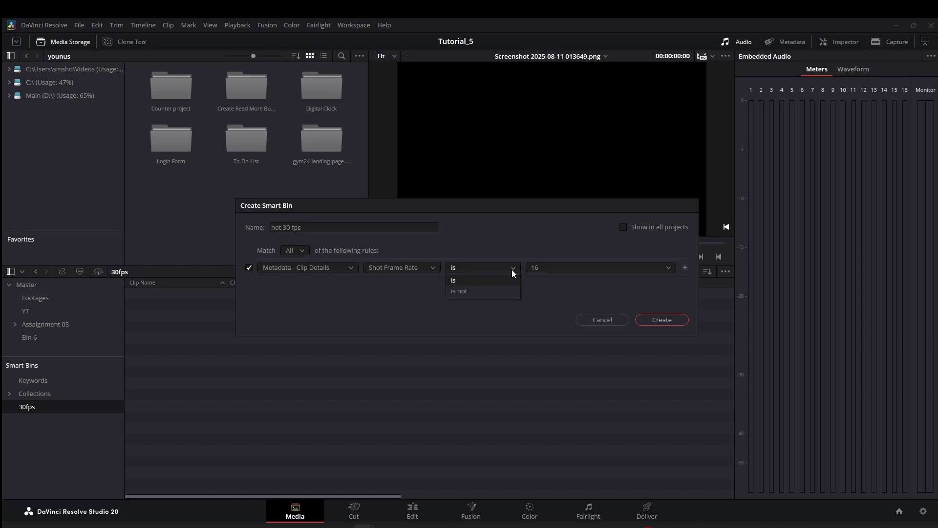
click(483, 291)
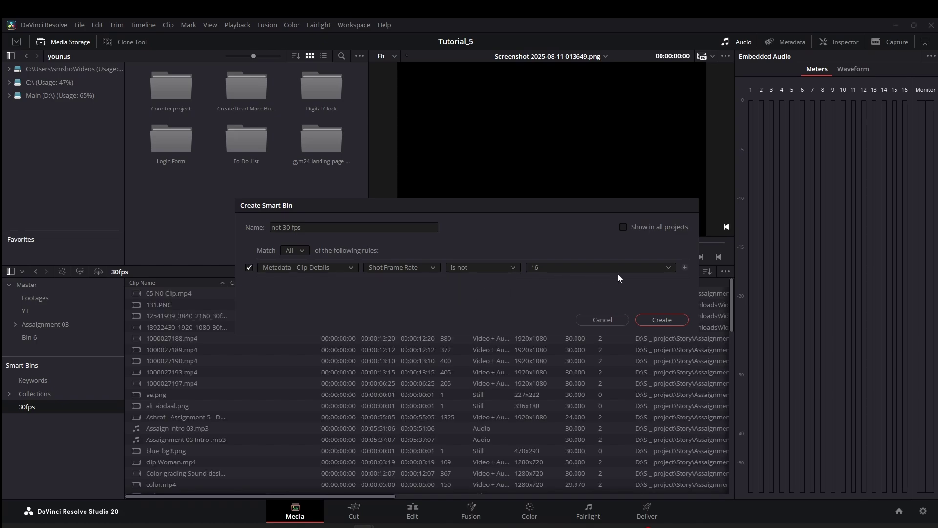
click(665, 267)
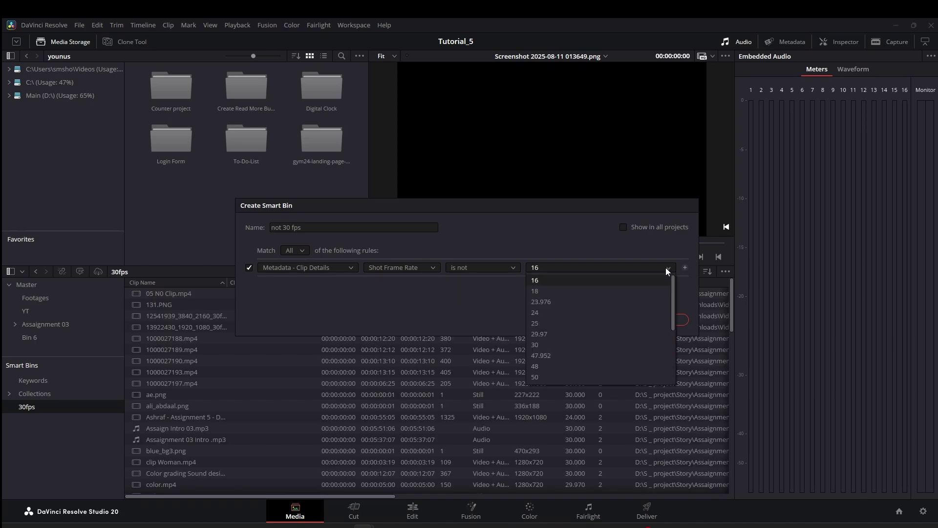
click(542, 345)
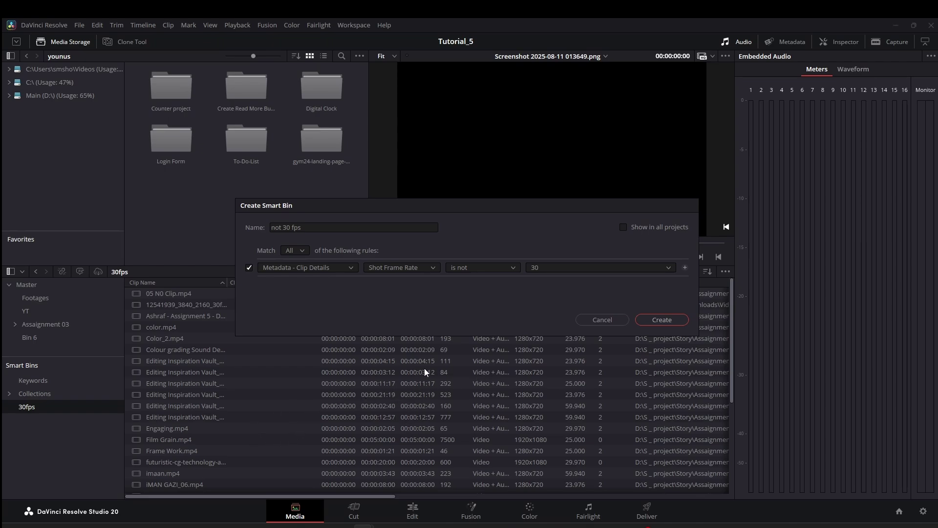
click(662, 321)
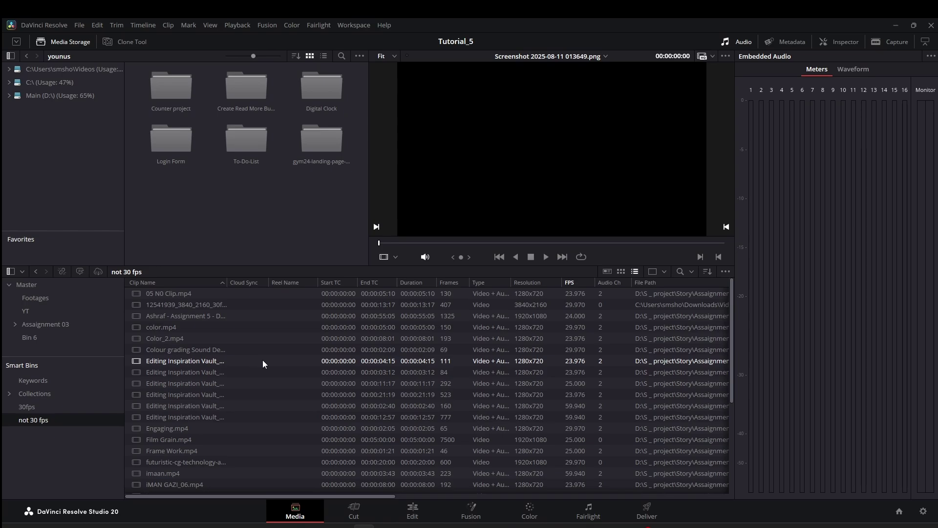
- Show the media pool on the Edit page and enlarge its Smart Bins area to fit the whole list
click(413, 517)
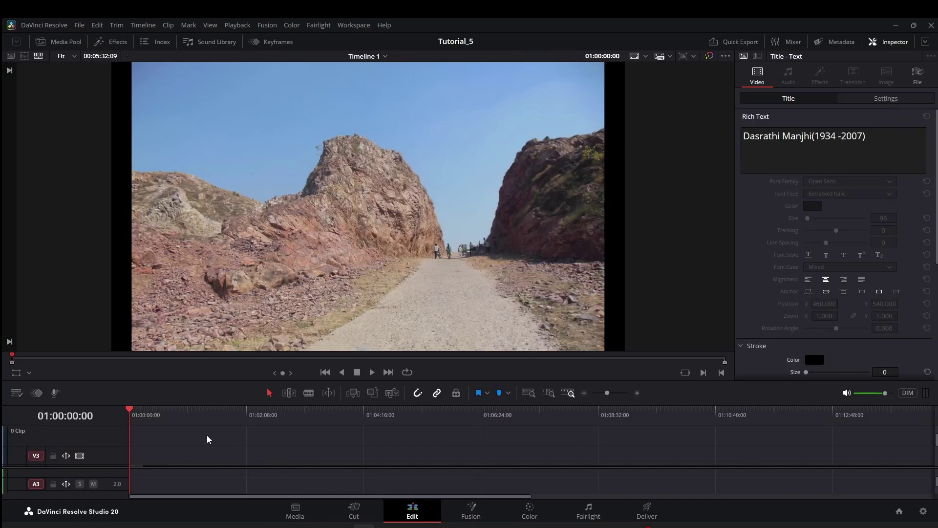
click(67, 43)
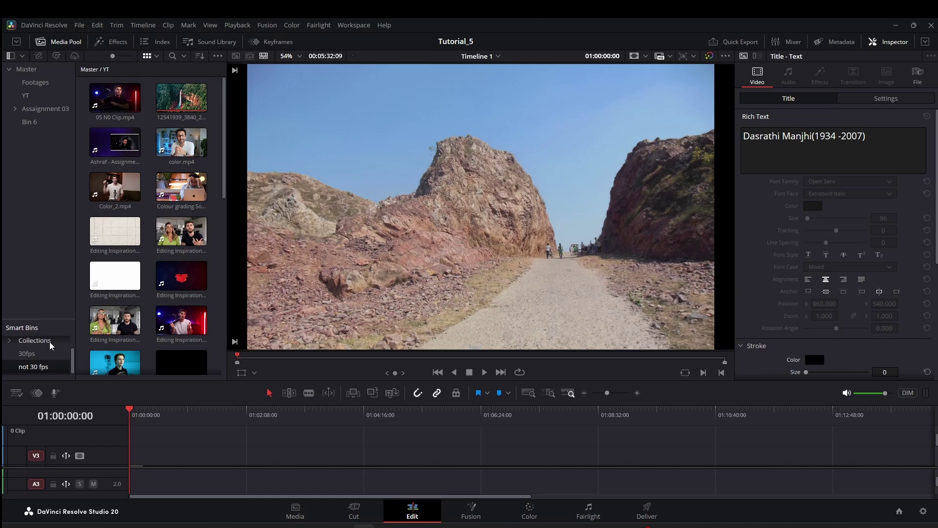
click(47, 318)
drag(47, 317, 57, 202)
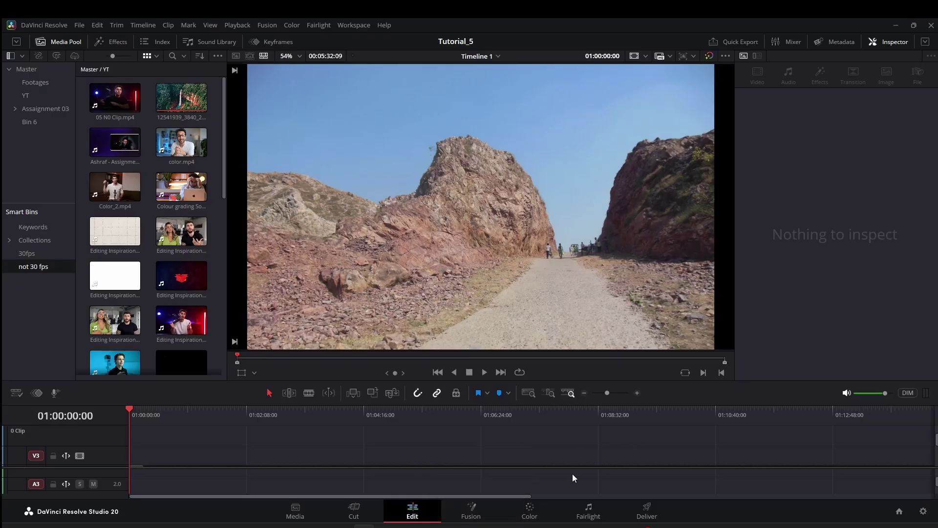
- View the smart bins on the Fusion, Color and Fairlight pages, showing the Color page's media pool and enlarging the Smart Bins area in Fairlight
click(471, 511)
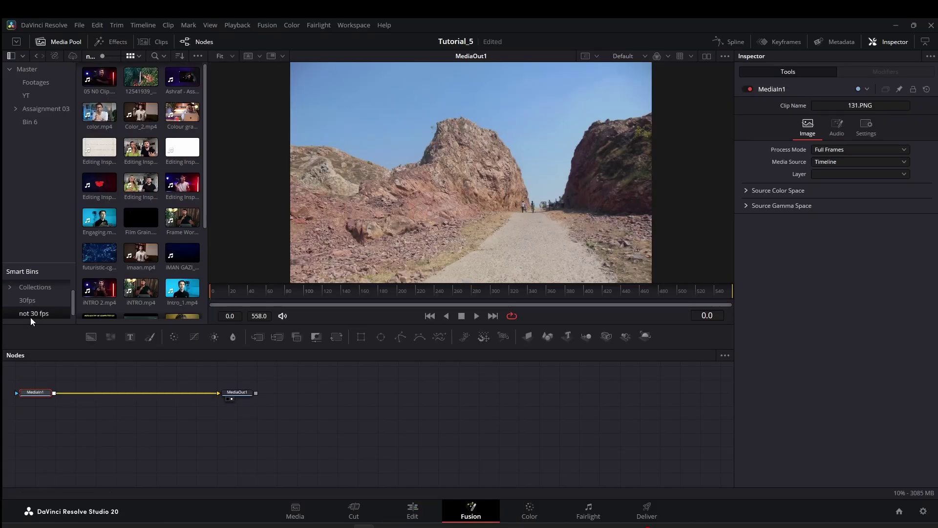
click(532, 514)
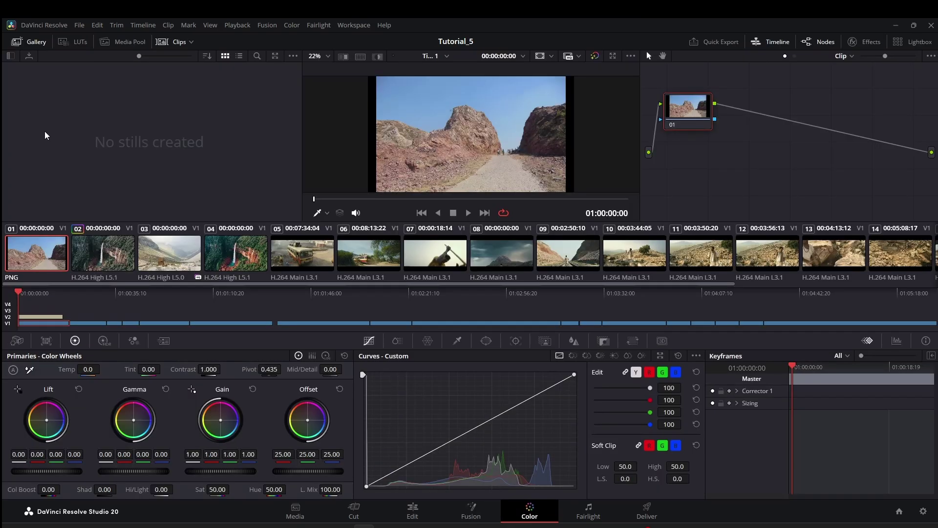
click(128, 43)
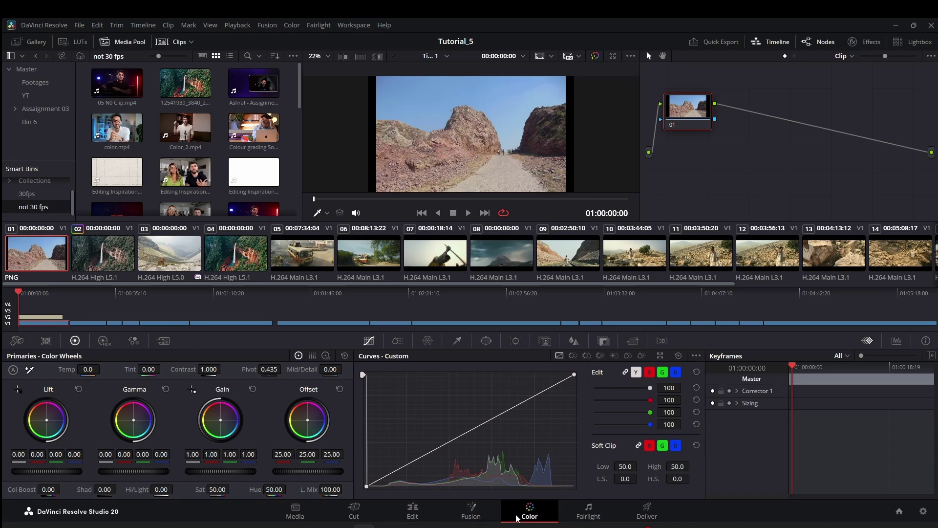
click(589, 516)
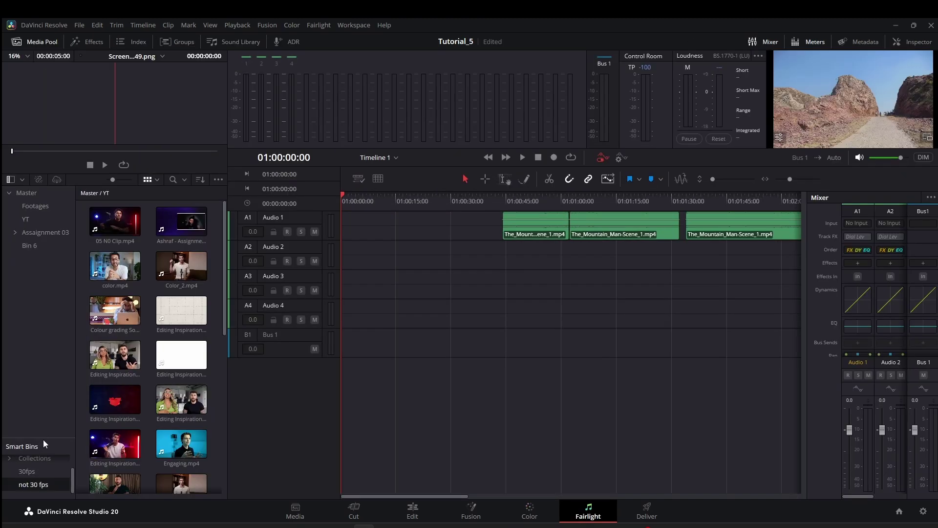
drag(45, 439, 39, 342)
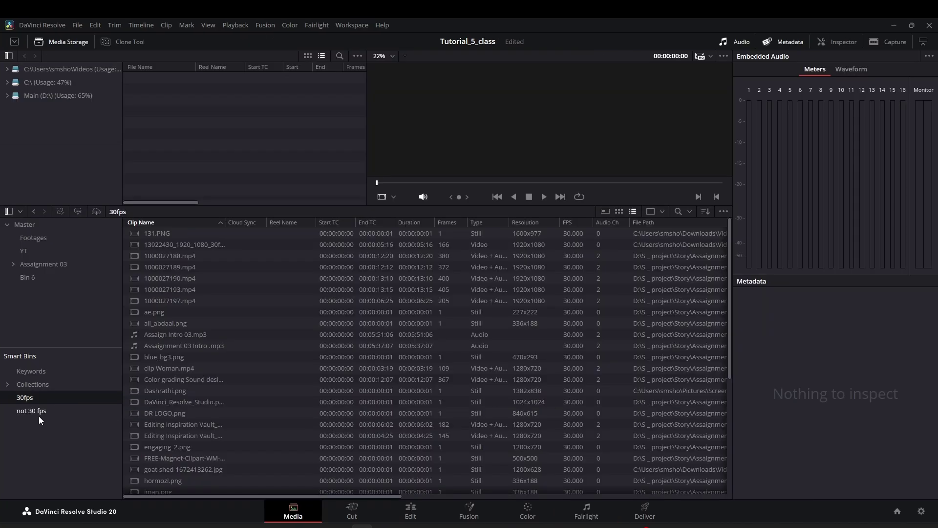
- Open the 30fps smart bin's rules for editing on the Media page
right_click(59, 400)
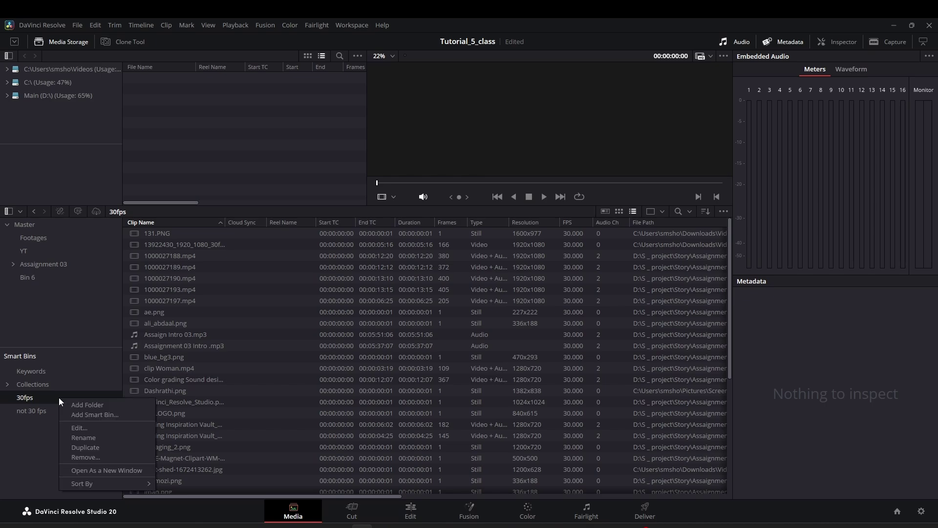
click(80, 431)
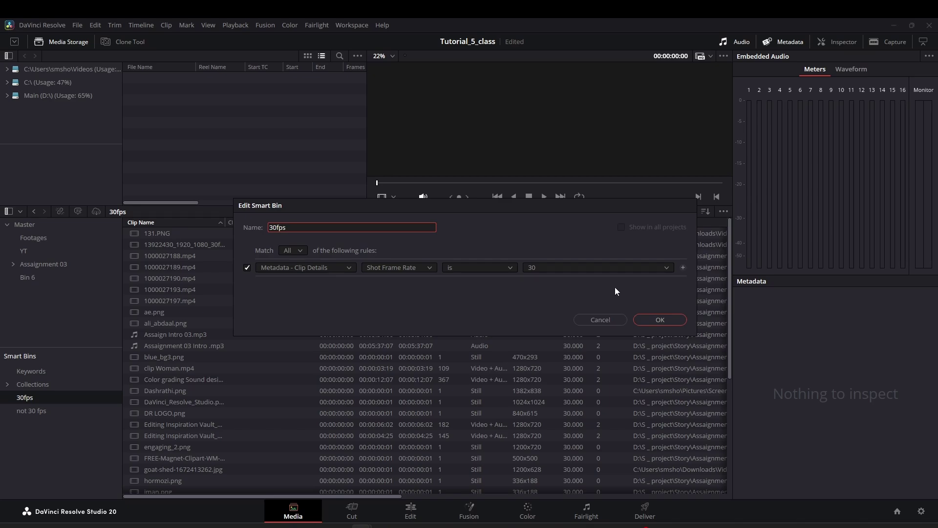
- Add a second rule to the 30fps smart bin: Metadata - Clip Details, Bit Depth is 10
click(684, 268)
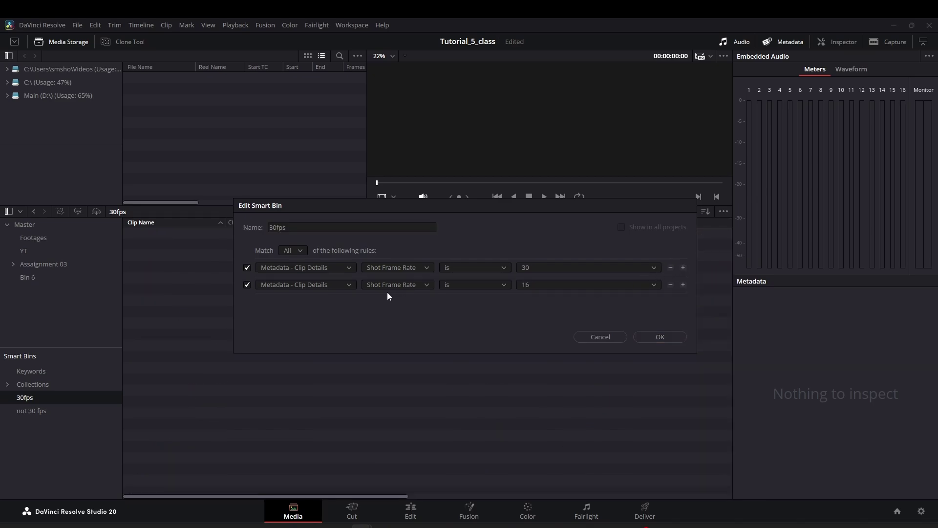
click(427, 285)
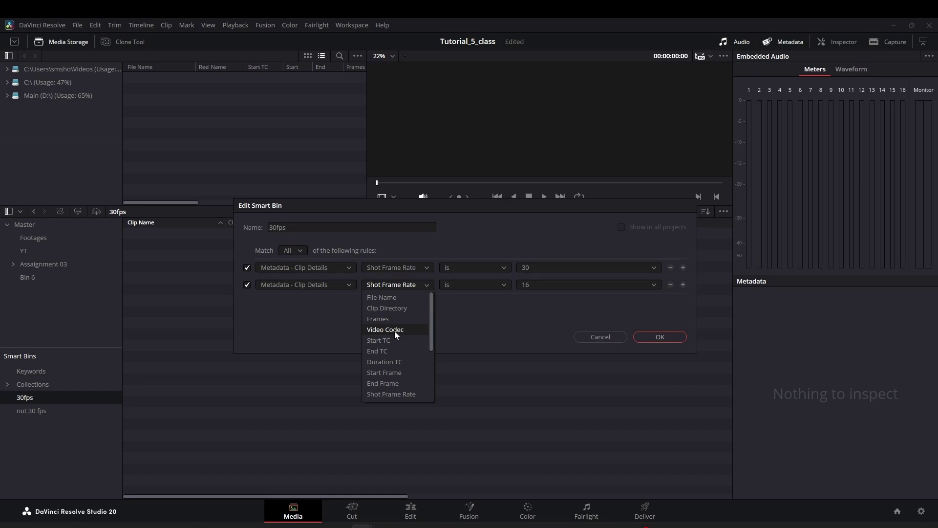
scroll(397, 334, down, 1)
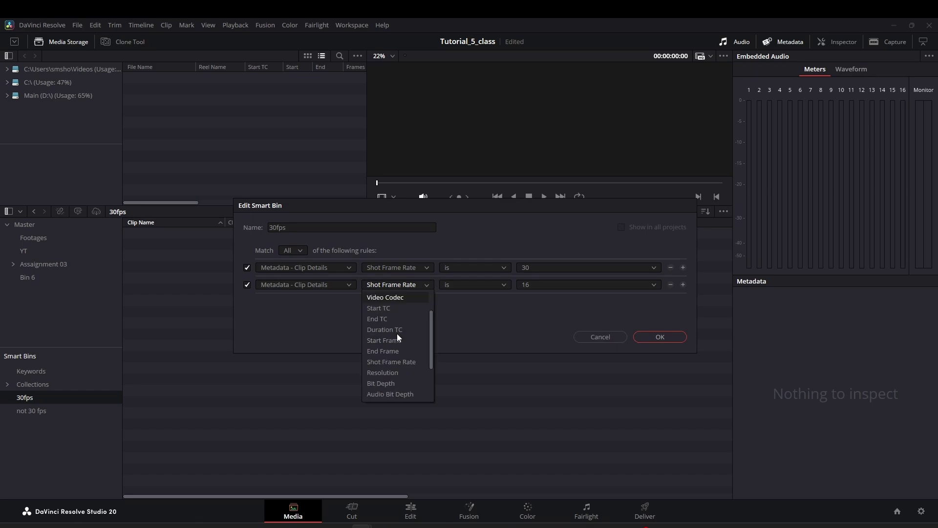
click(395, 383)
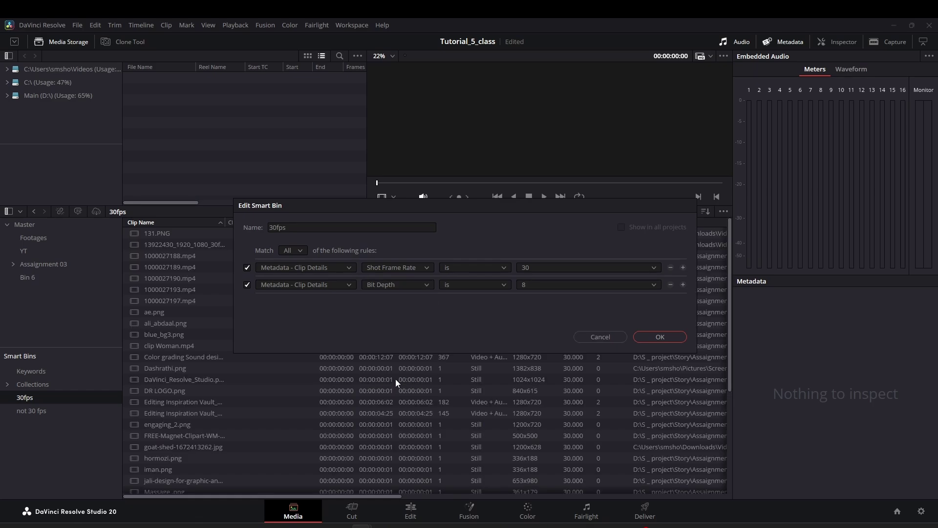
click(655, 286)
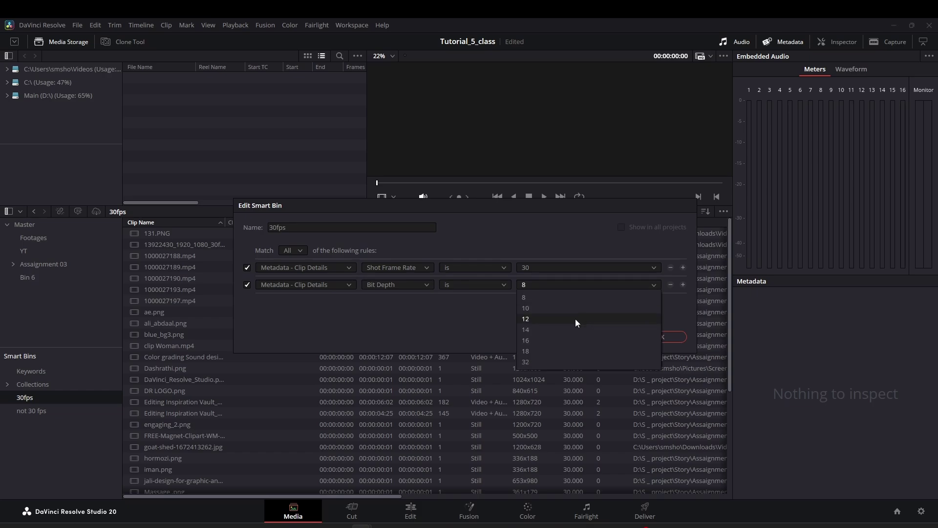
click(532, 309)
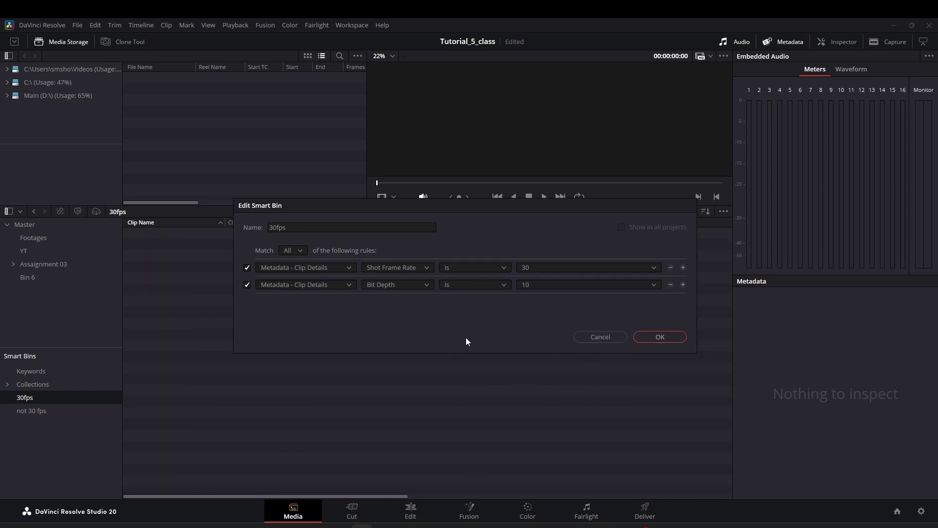
- Set the Bit Depth rule's value to 8 and move the dialog clear of the clip list
drag(489, 210, 465, 267)
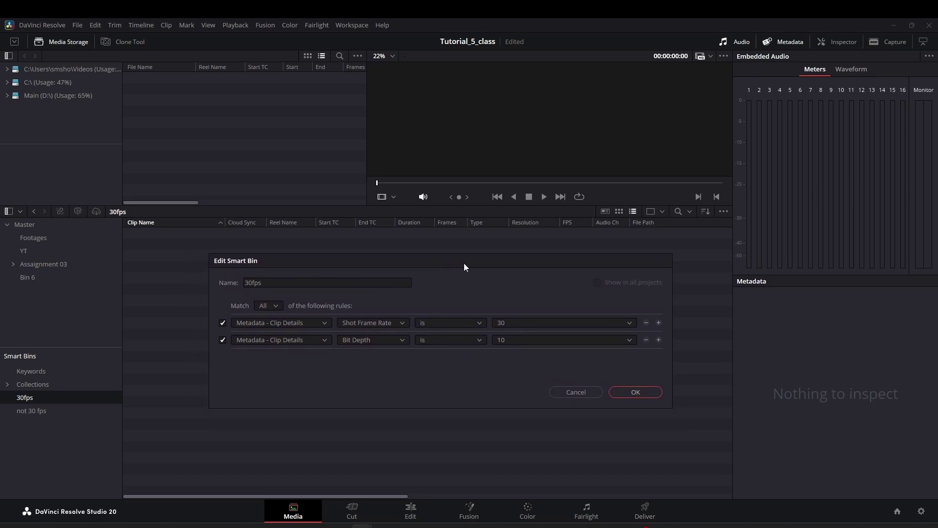
click(628, 341)
click(544, 364)
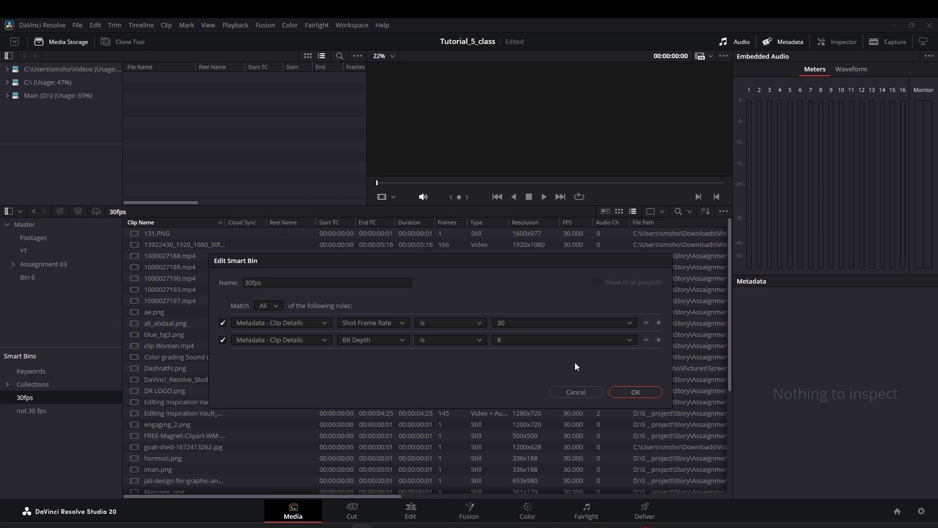
drag(564, 258, 600, 76)
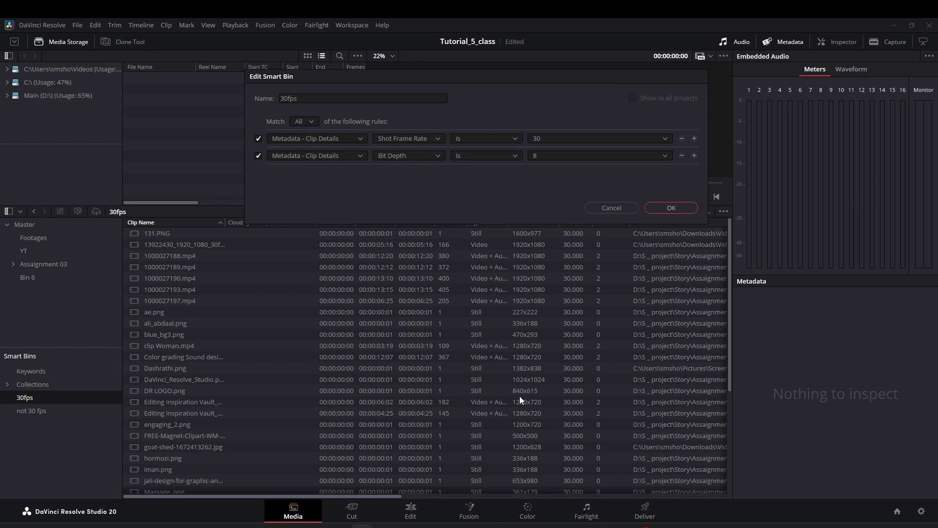
- Try a third rule in the 30fps bin and remove both added rules, keeping only Shot Frame Rate is 30
click(695, 156)
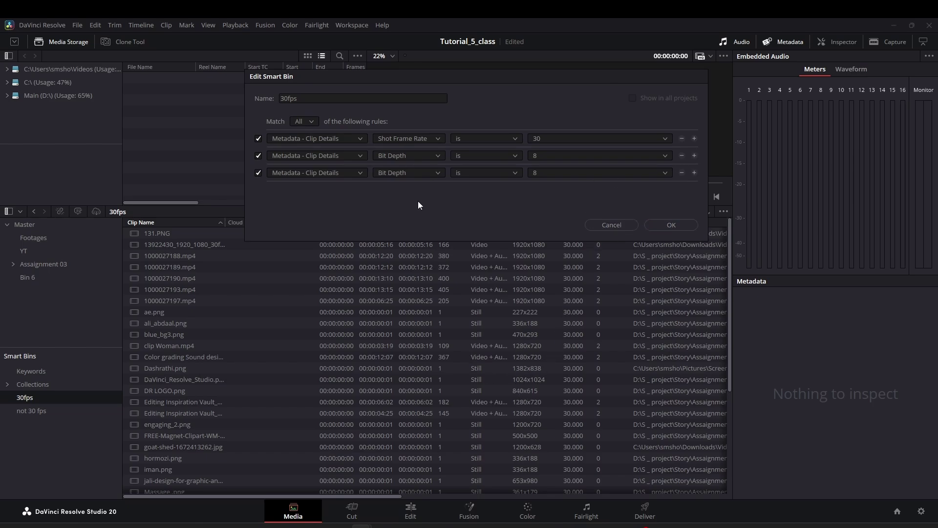
click(438, 174)
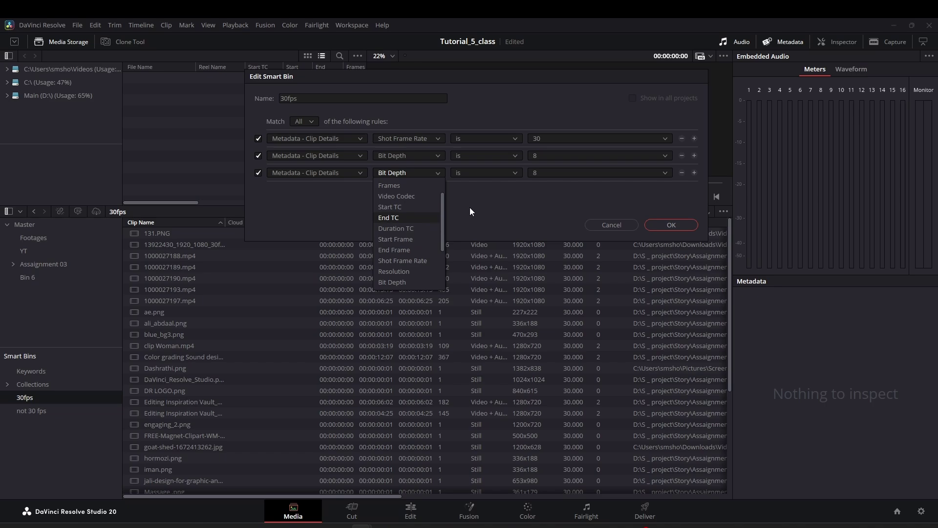
click(534, 207)
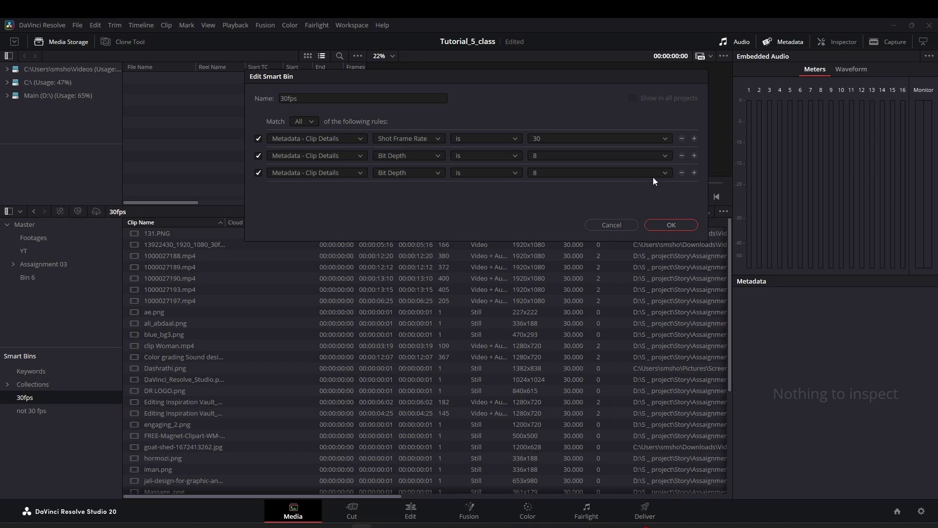
click(681, 173)
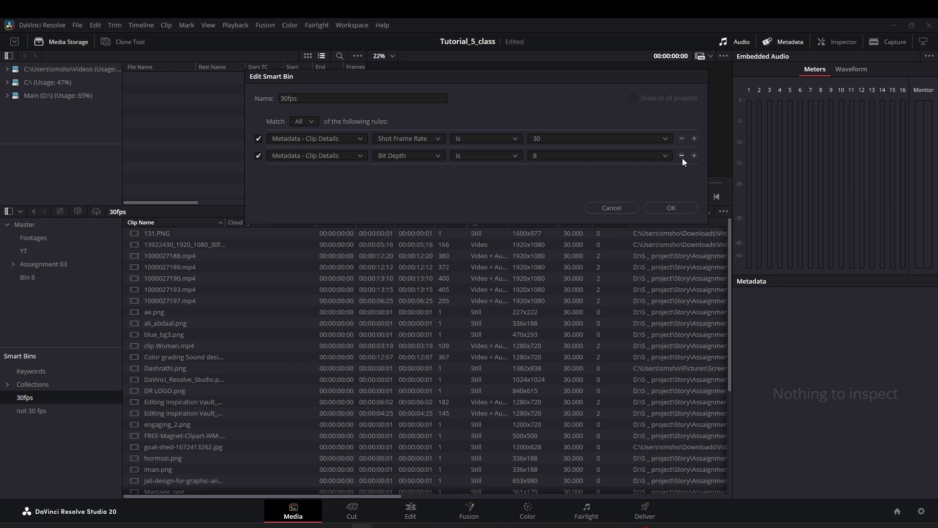
click(682, 155)
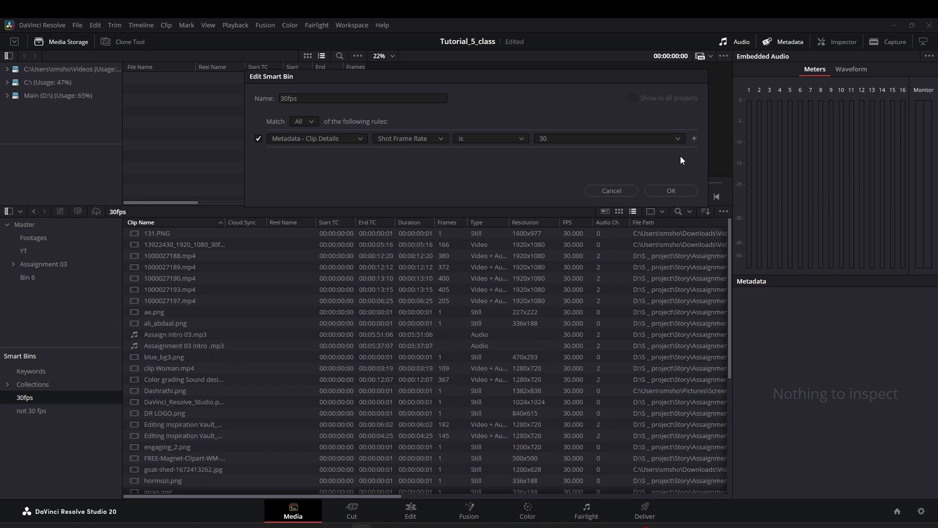